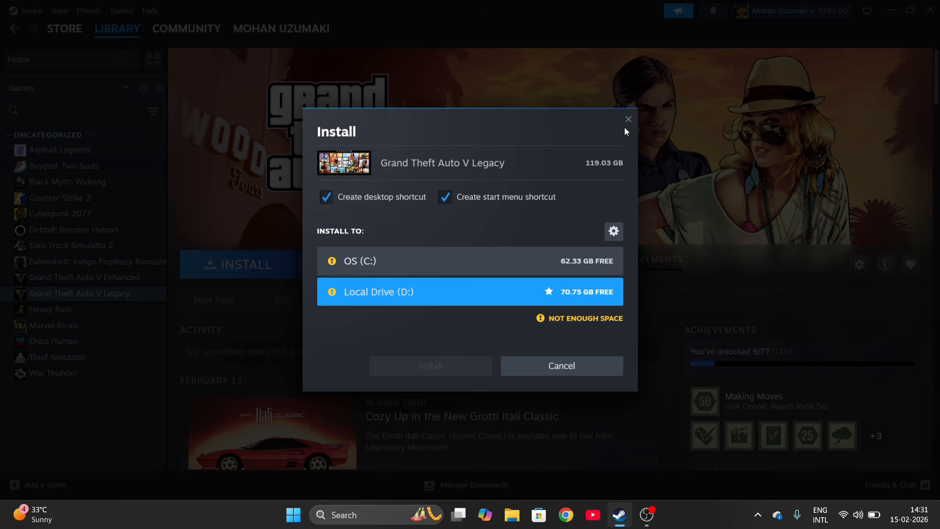
- Cancel the Grand Theft Auto V Legacy installation and open Disk Management in a maximized window
click(556, 366)
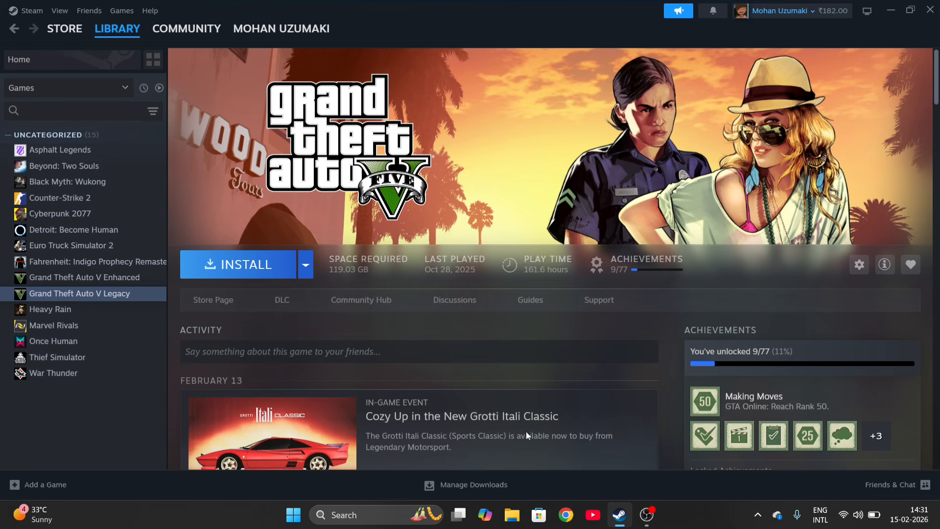
click(296, 520)
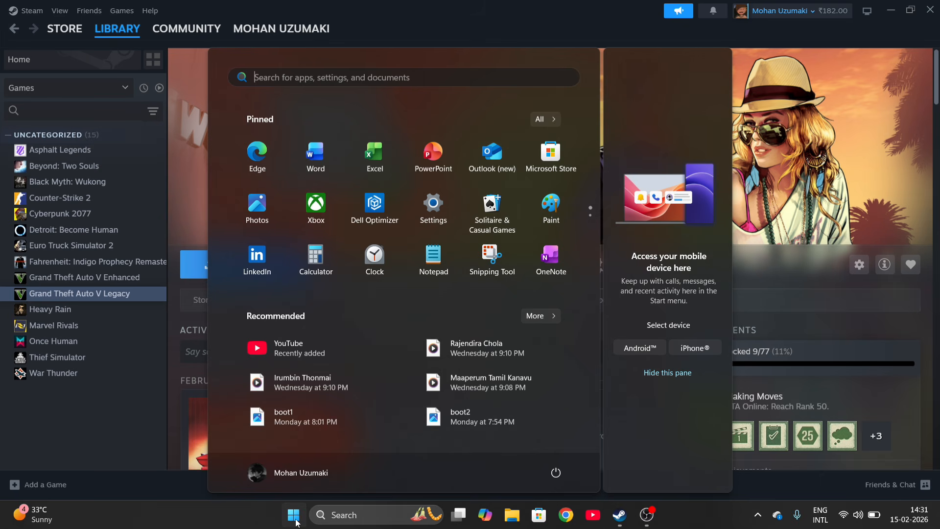
right_click(295, 521)
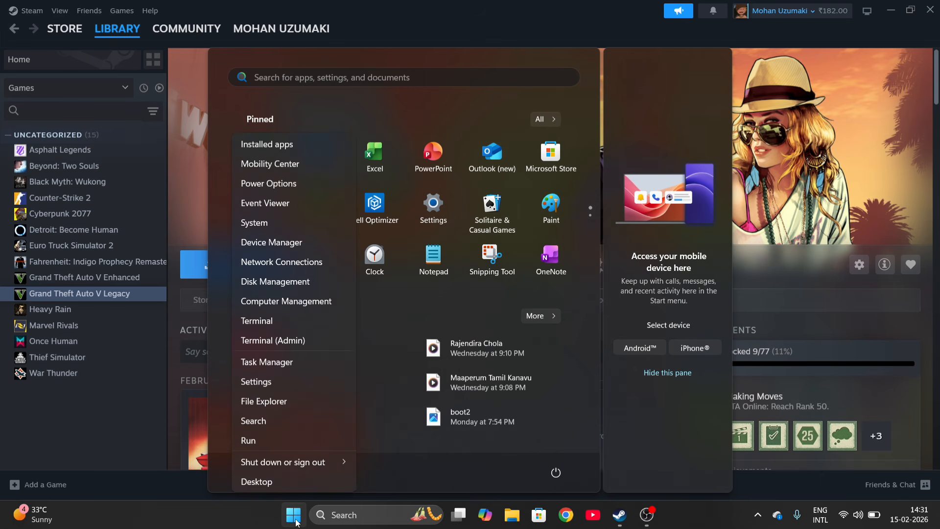
click(271, 287)
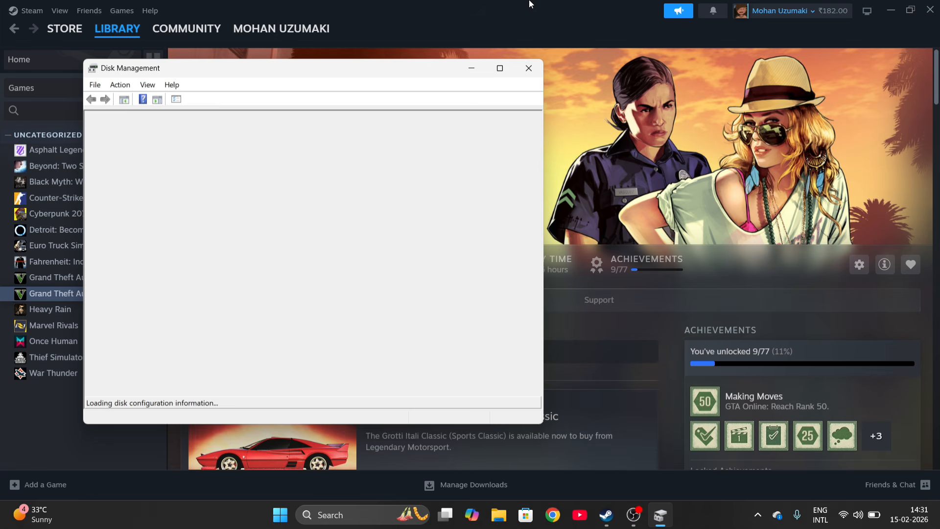
click(500, 69)
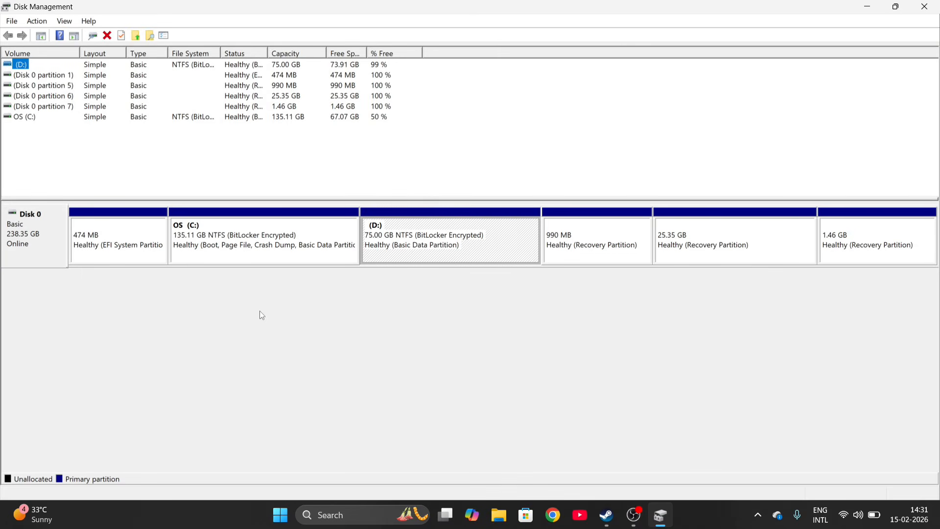
- Switch to File Explorer and view the drives under This PC to check their free space
click(497, 515)
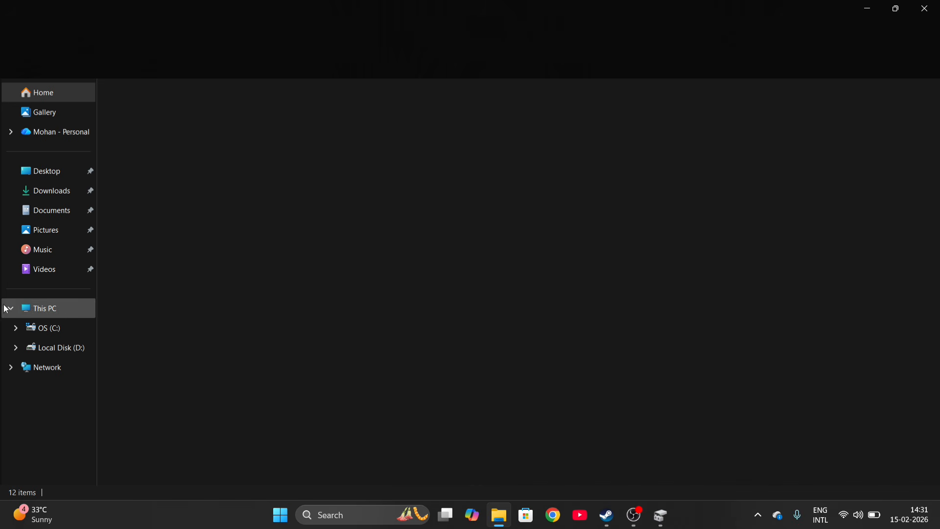
click(31, 314)
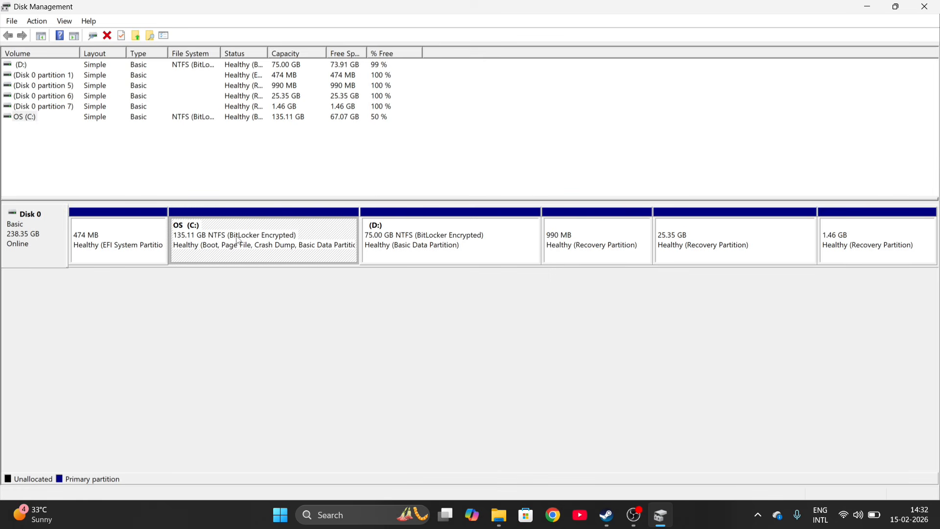
- Open Calculator and multiply 1024 by 50 to convert 50 GB to megabytes
key(XF86Calculator)
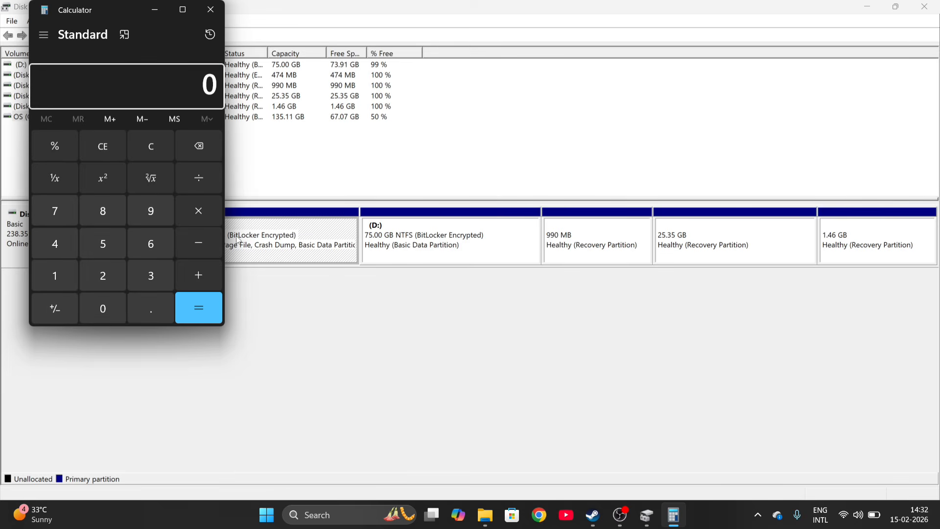
text(50)
key(BackSpace)
key(BackSpace)
text(1024)
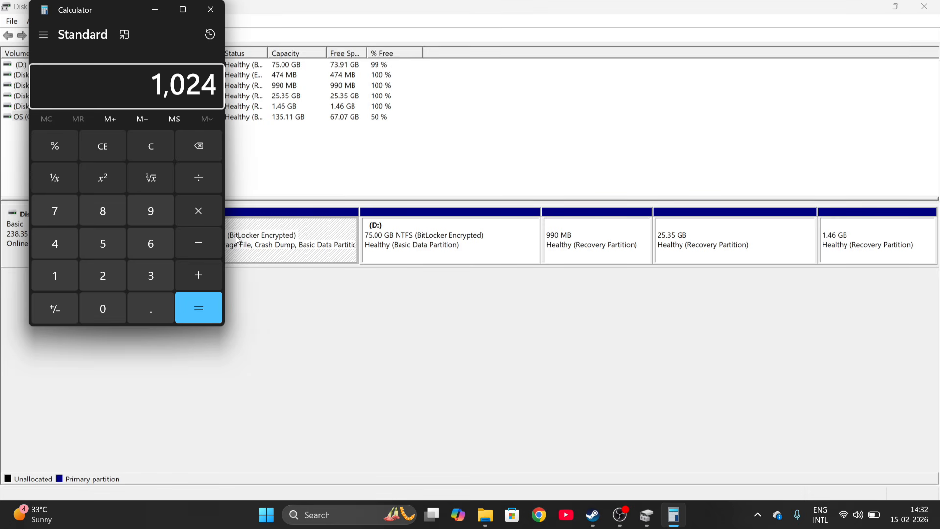
key(asterisk)
text(50)
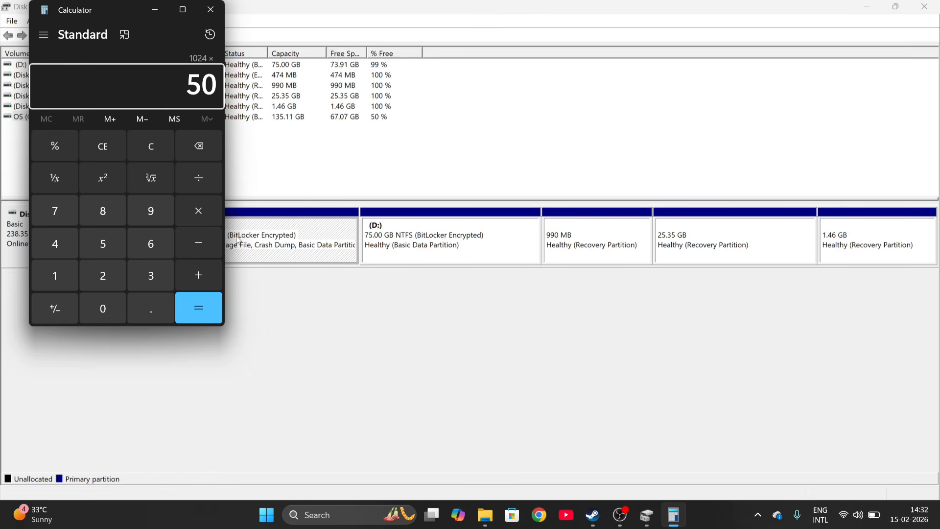
key(Return)
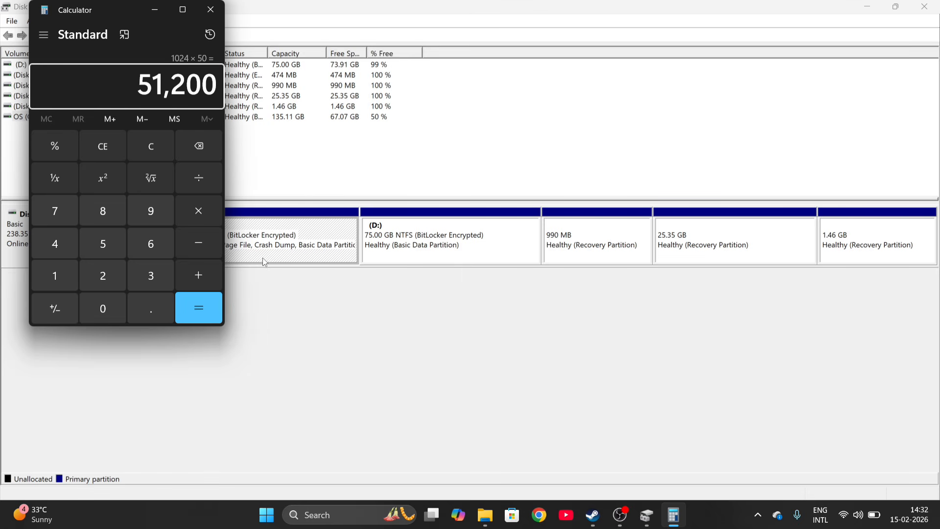
- Return to Disk Management and open the Shrink Volume settings for the OS (C:) partition
click(297, 255)
right_click(297, 255)
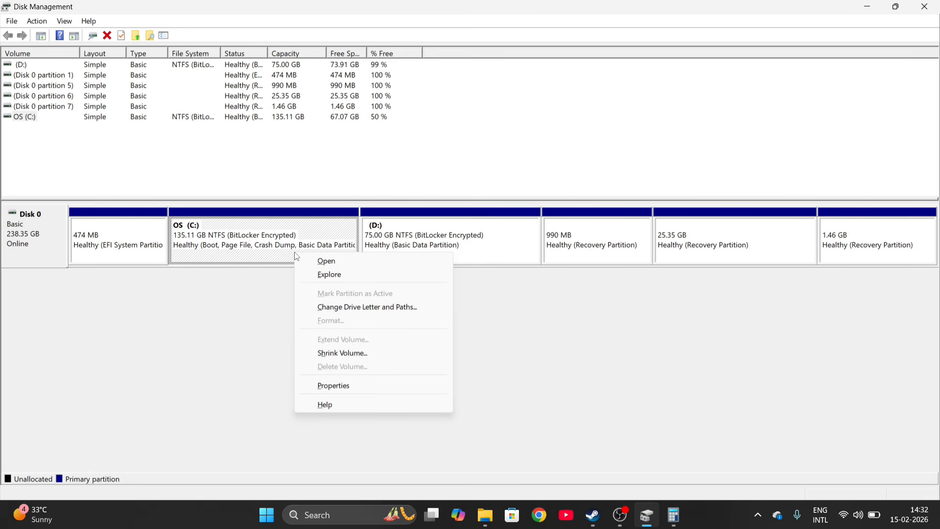
click(369, 355)
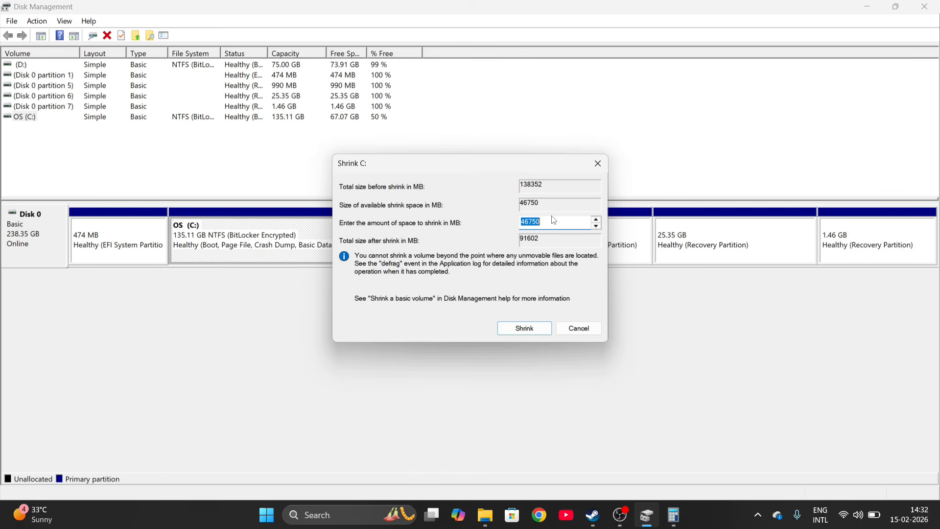
- Switch to Calculator and divide 46750 by 1024 to convert the available shrink space to gigabytes
key(alt+Tab)
text(4)
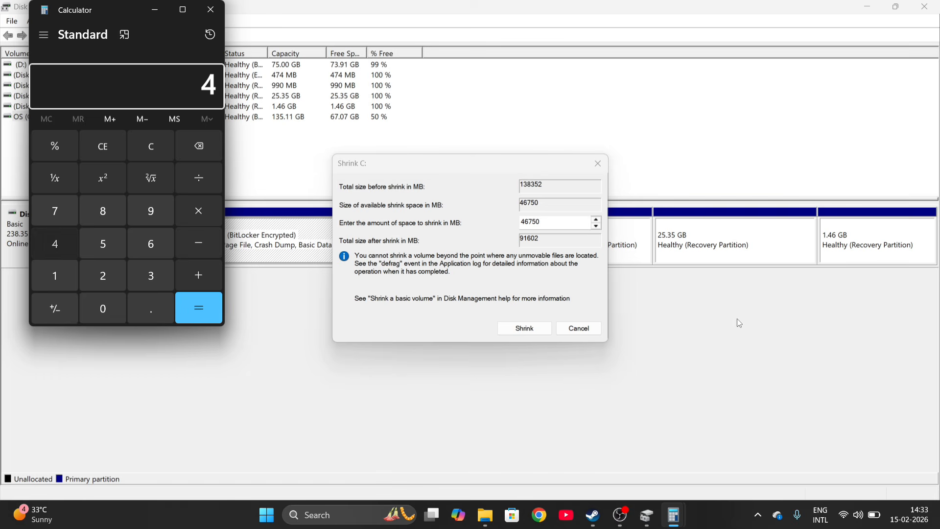
text(675)
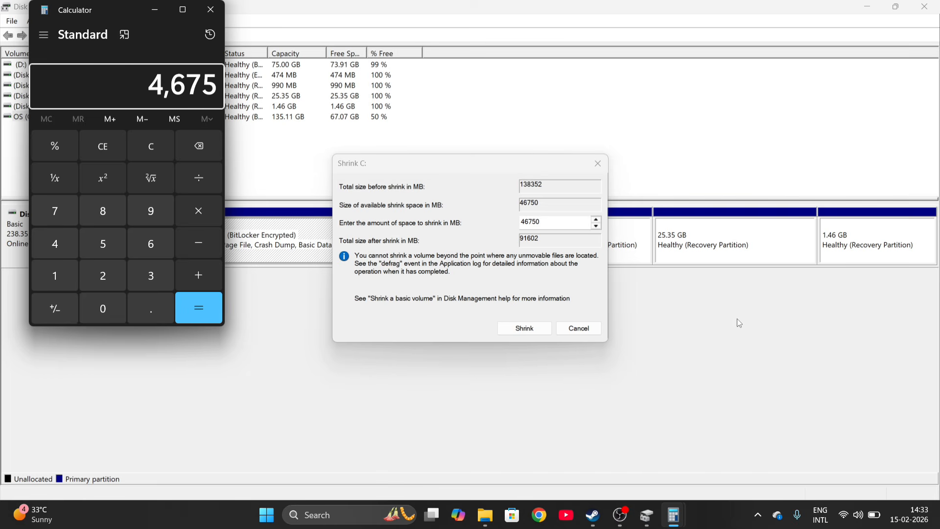
text(0/1024)
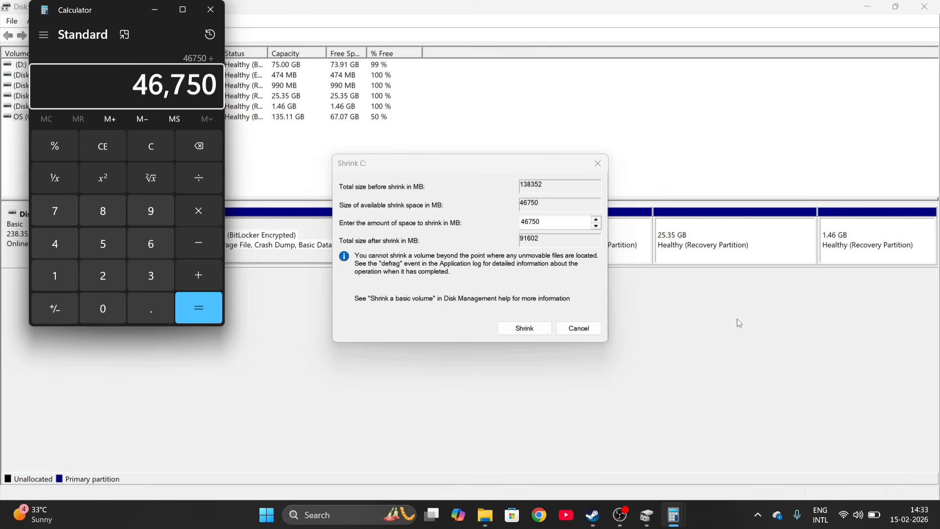
key(Return)
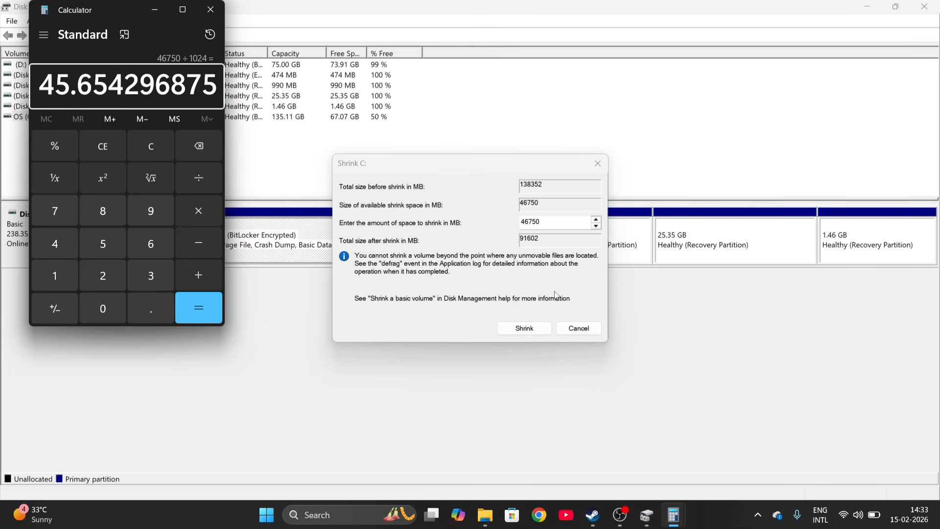
- Shrink the OS (C:) volume by 46750 MB and select the resulting unallocated space
click(522, 328)
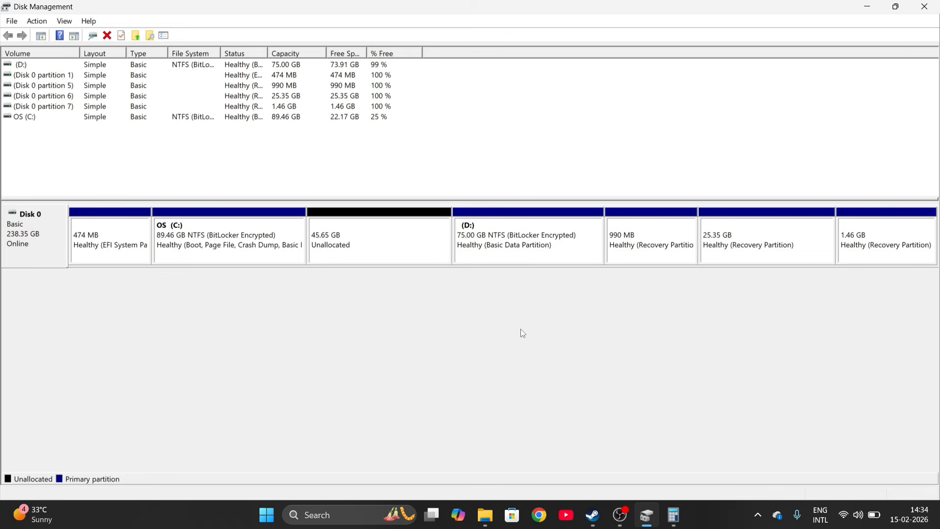
click(397, 221)
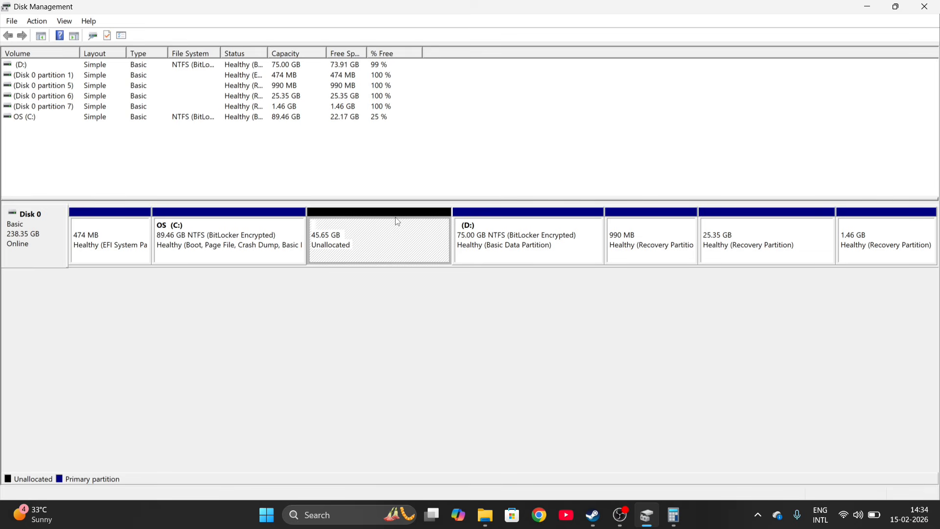
- Switch to File Explorer and refresh This PC to check the drive sizes after the shrink
click(484, 514)
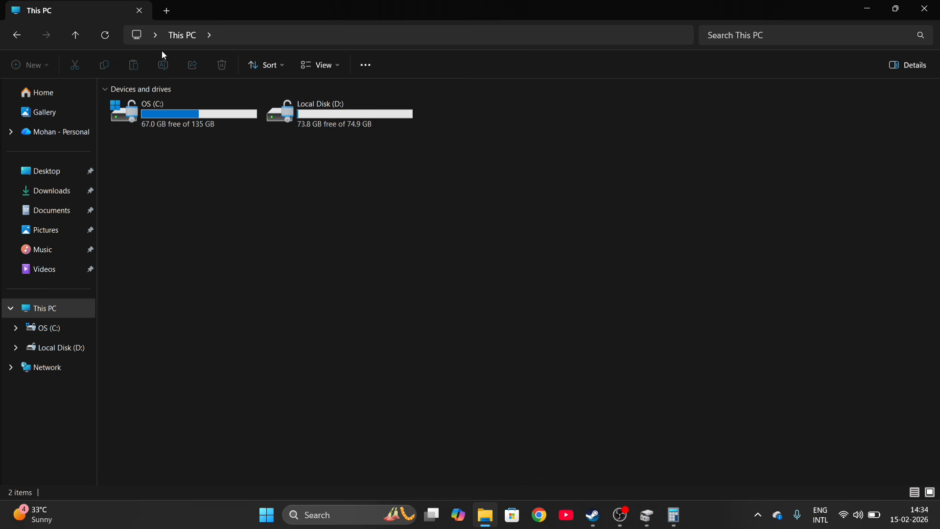
click(104, 35)
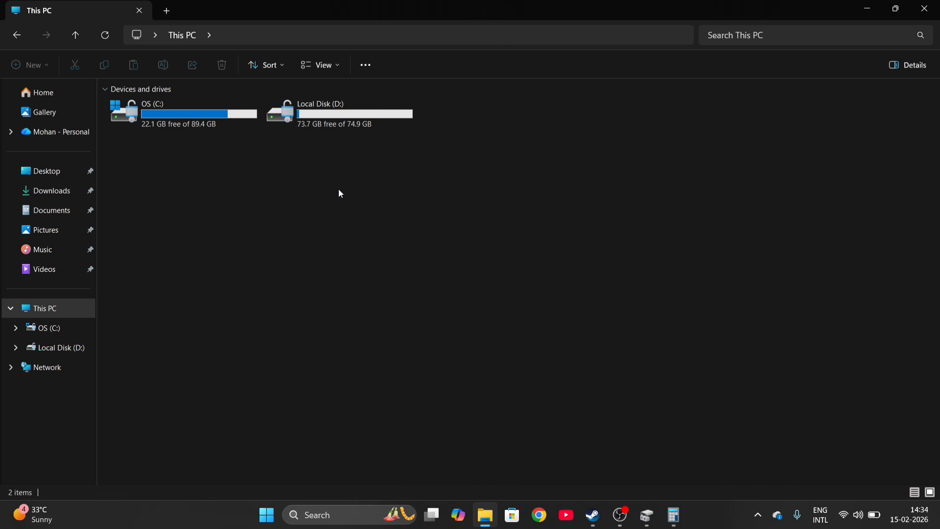
- Return to Disk Management and check whether Extend Volume is available for the D: partition beside the unallocated space
click(646, 515)
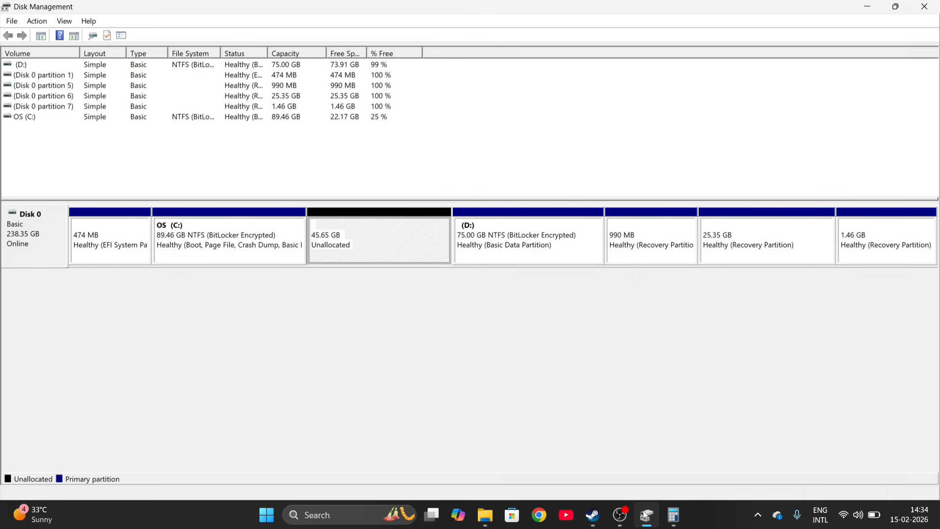
right_click(497, 255)
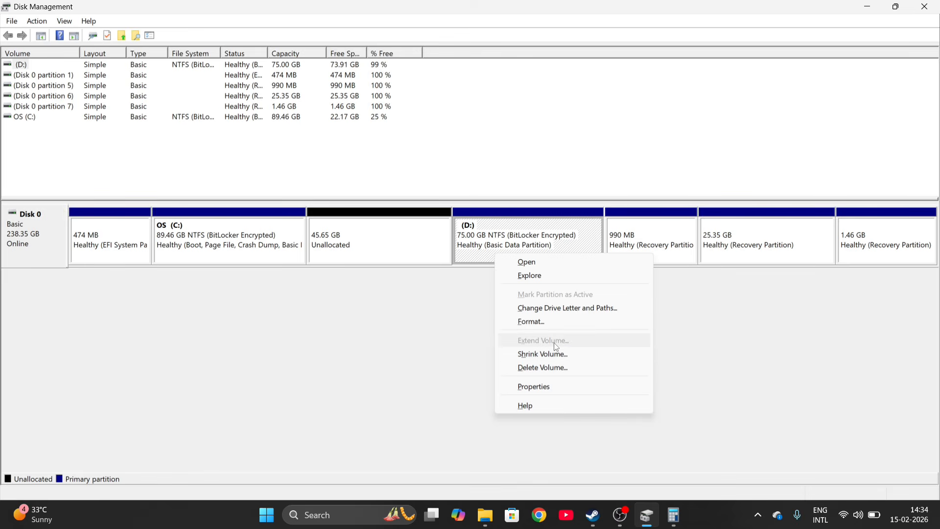
click(401, 327)
click(359, 252)
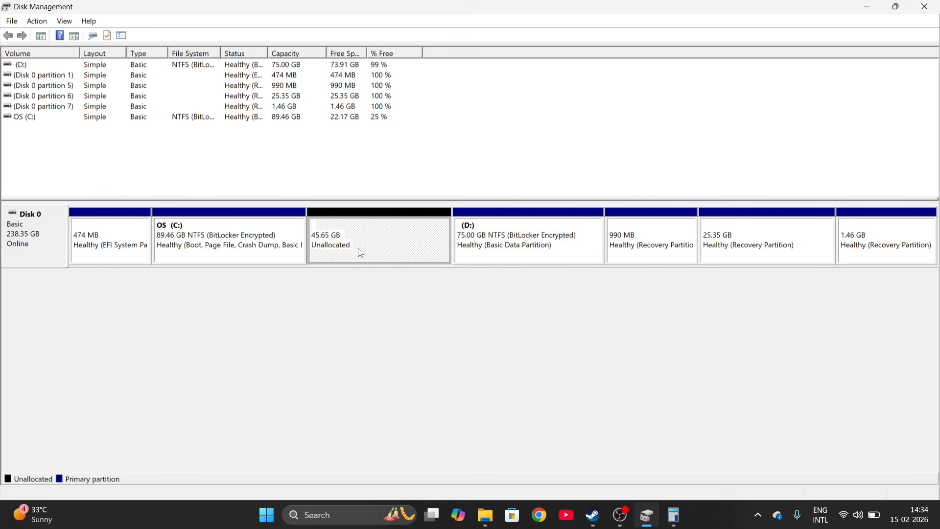
click(541, 272)
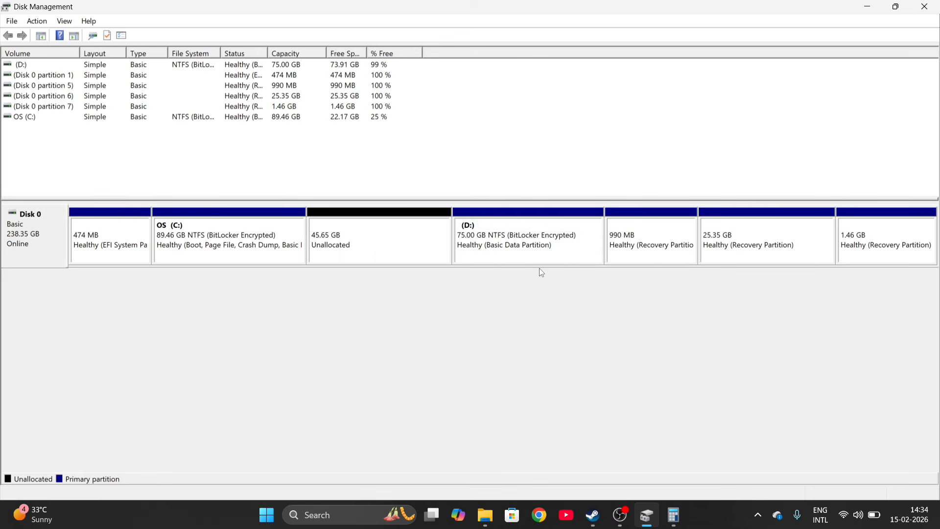
click(539, 229)
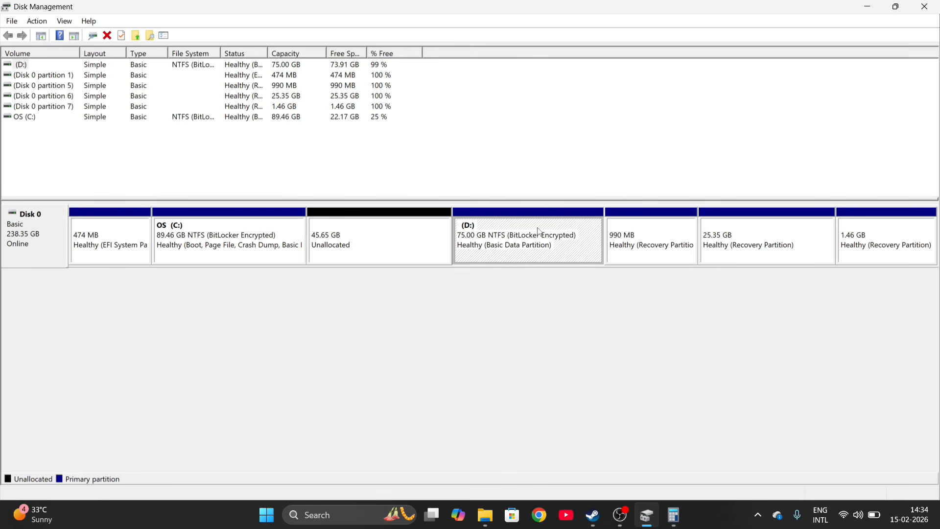
right_click(573, 248)
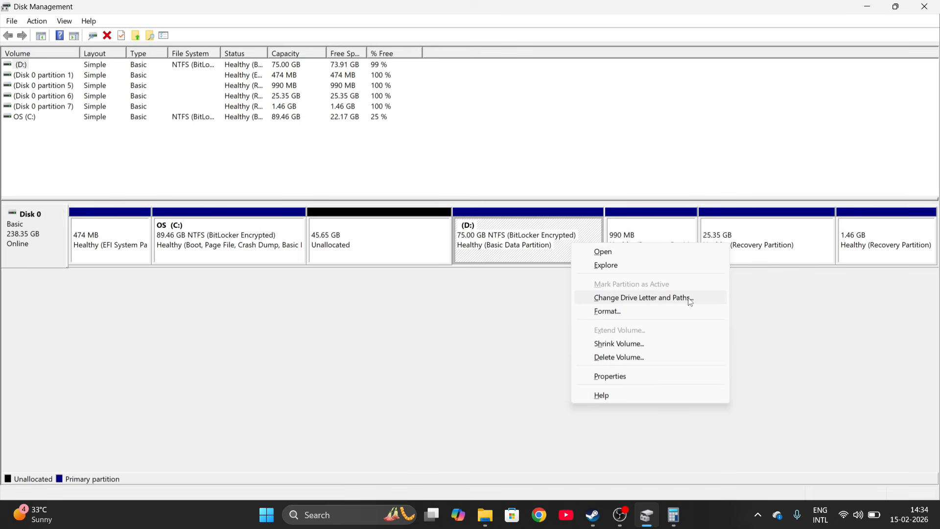
click(557, 313)
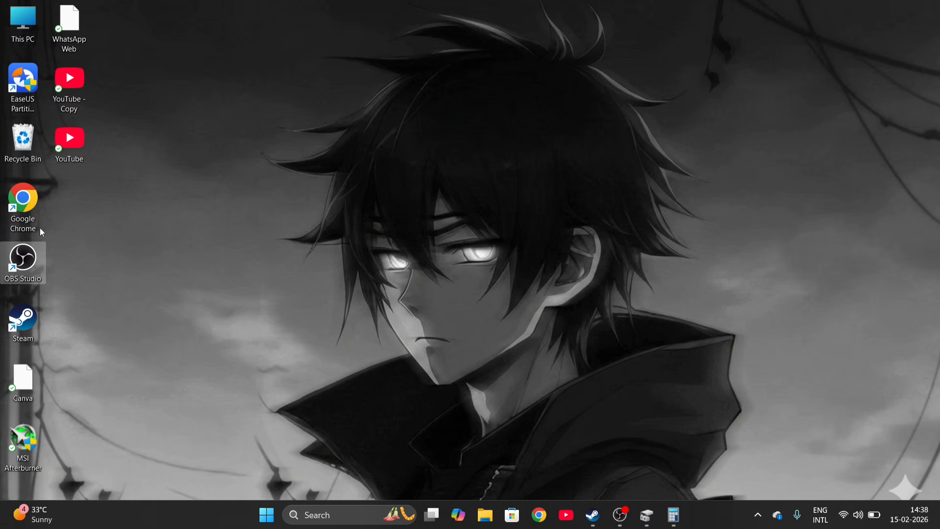
- Launch EaseUS Partition Master and inspect the unallocated space and the D: partition on Disk 0
click(29, 93)
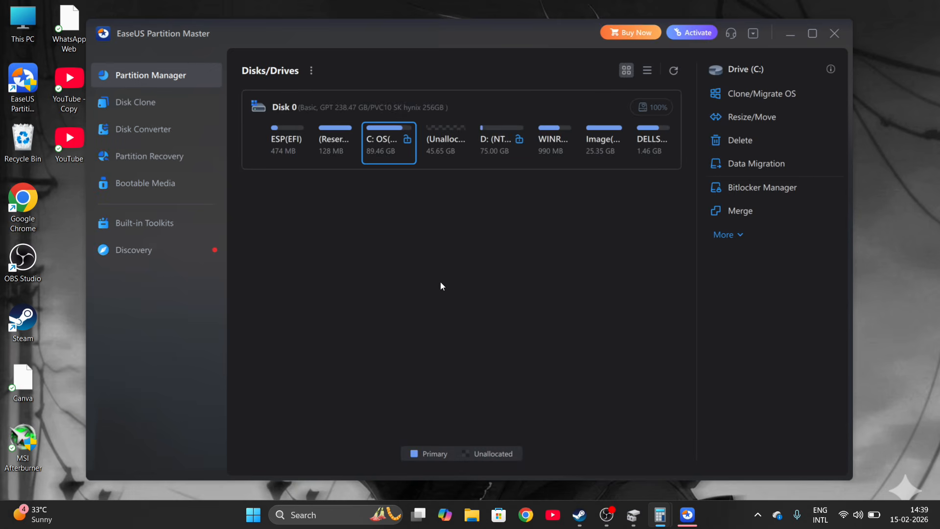
click(444, 154)
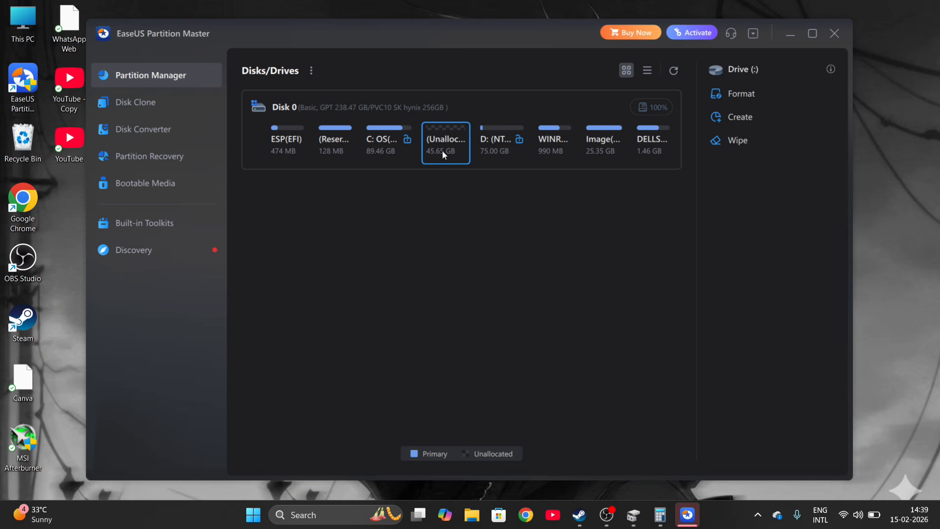
click(478, 151)
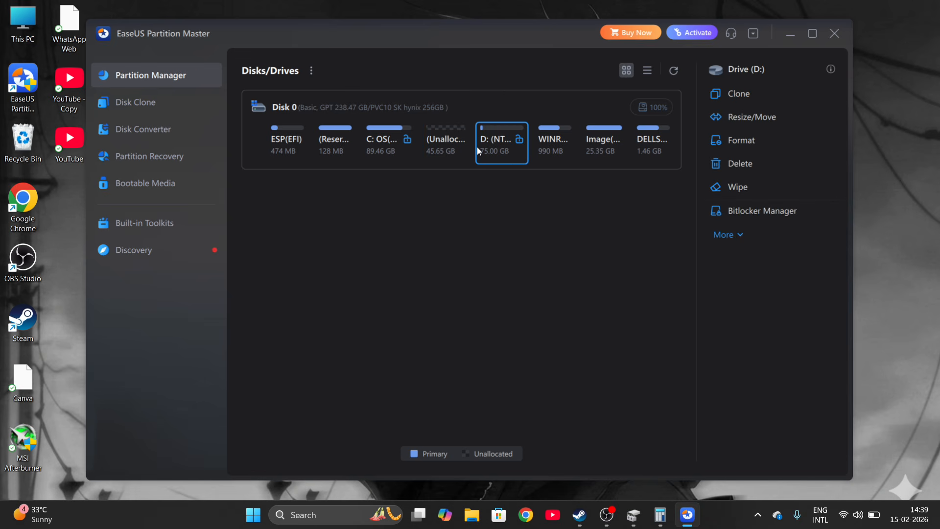
click(441, 145)
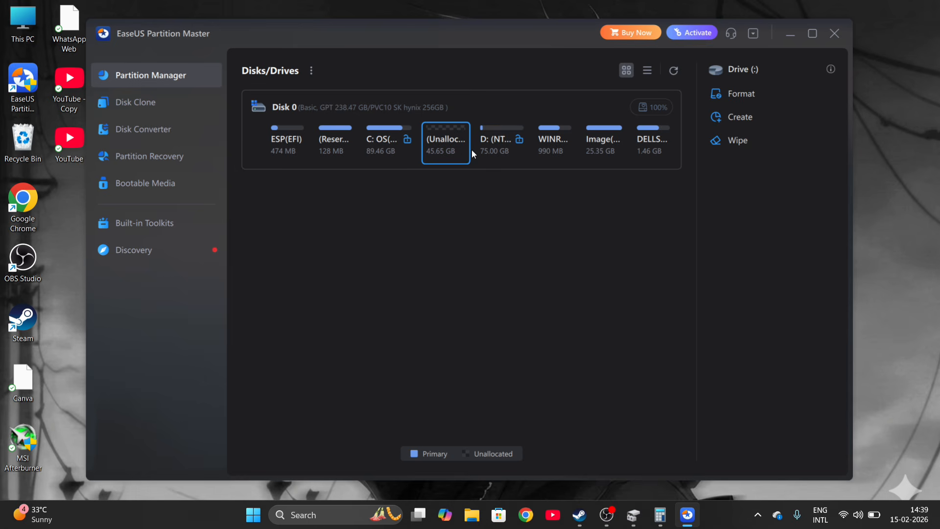
- Try to resize partition D: to 120.65 GB over the adjacent unallocated space and apply the pending operation
click(497, 152)
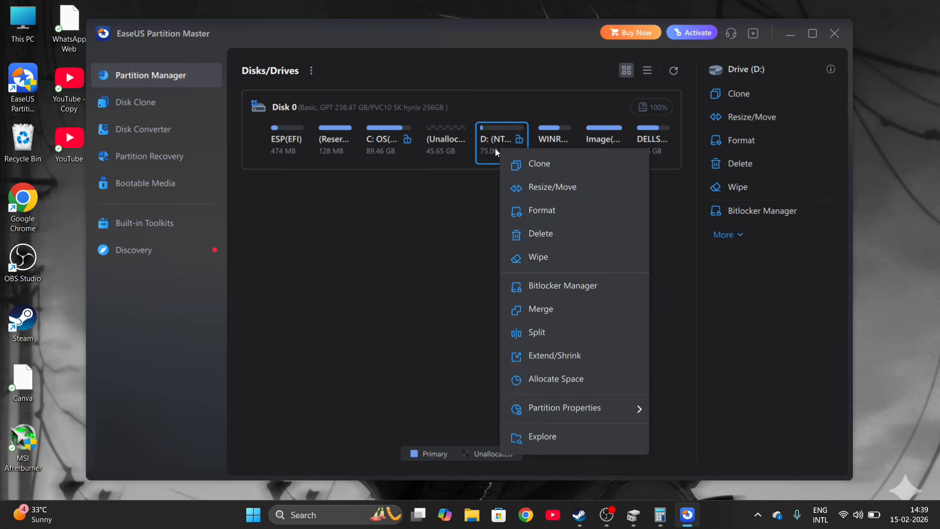
click(517, 196)
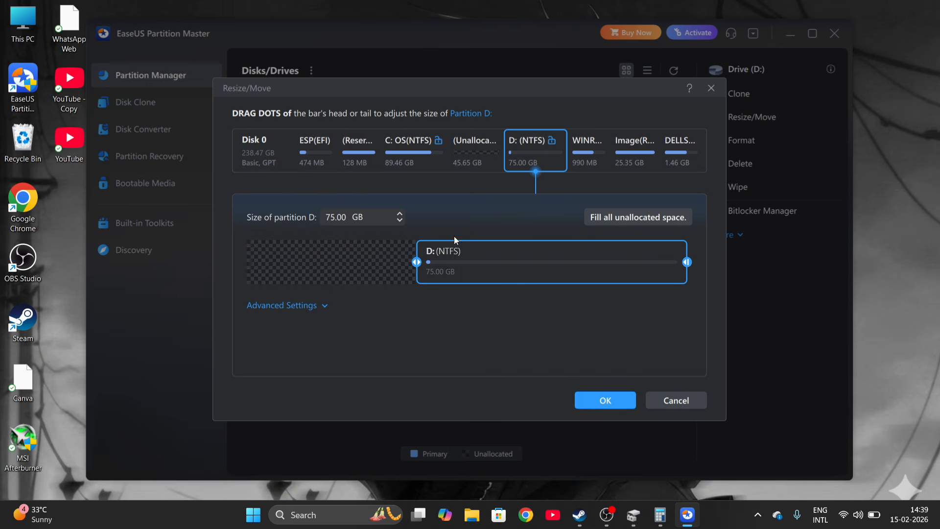
drag(448, 265, 118, 313)
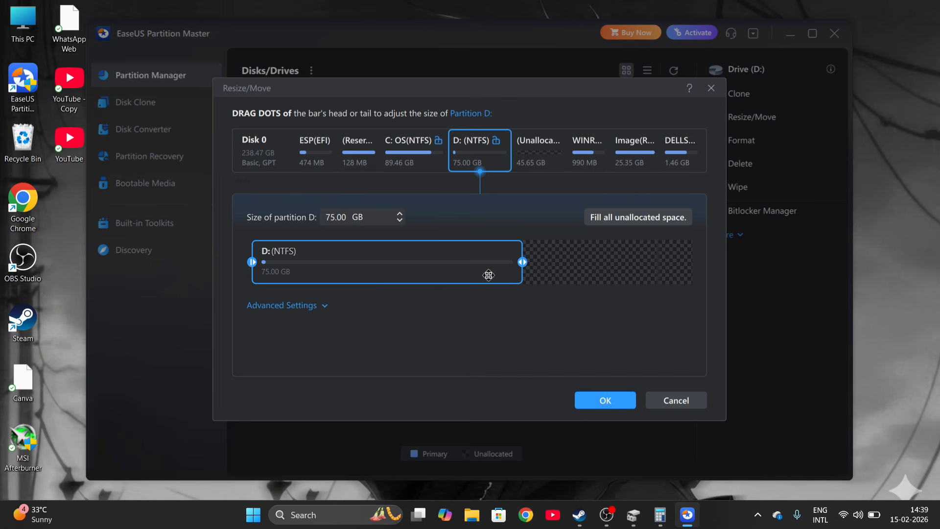
drag(523, 262, 768, 263)
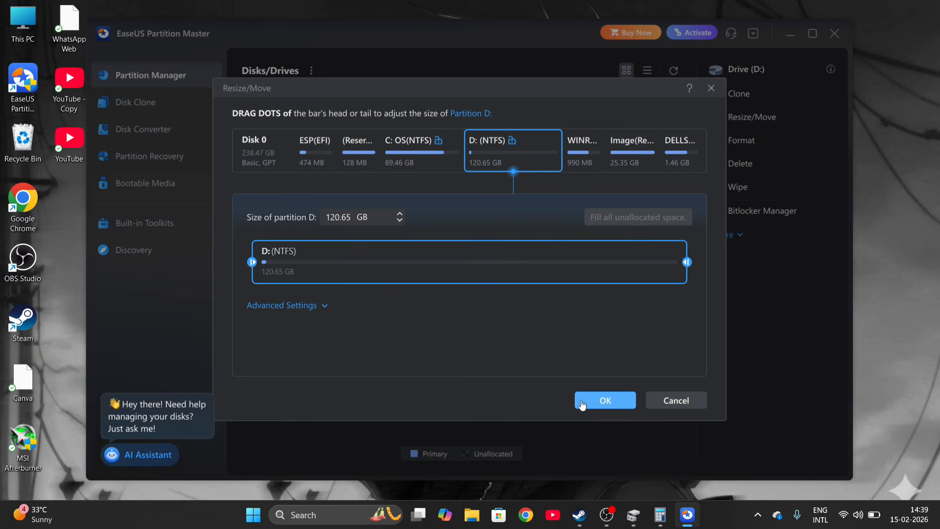
click(582, 401)
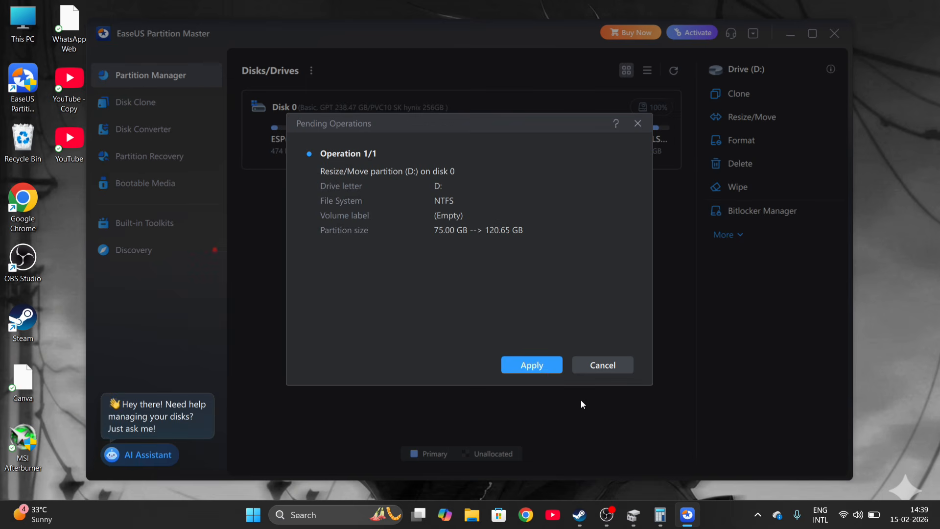
click(539, 369)
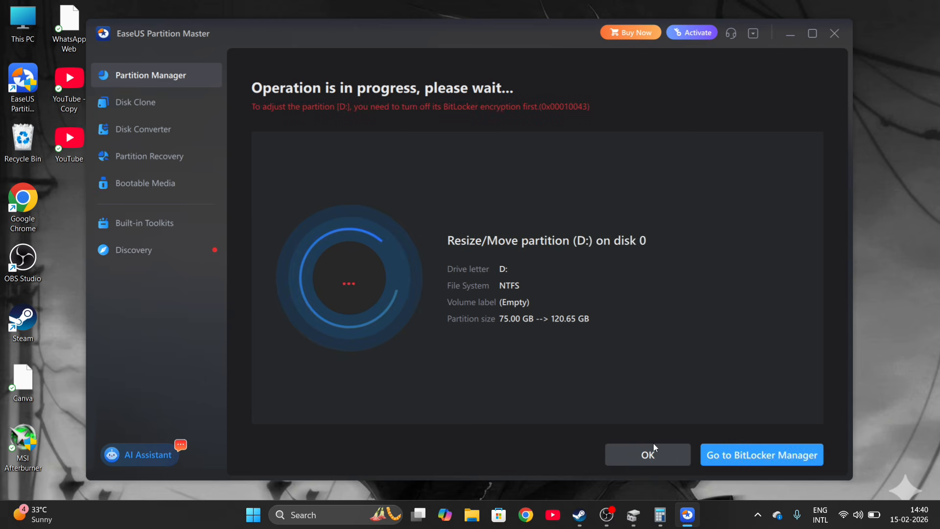
click(645, 460)
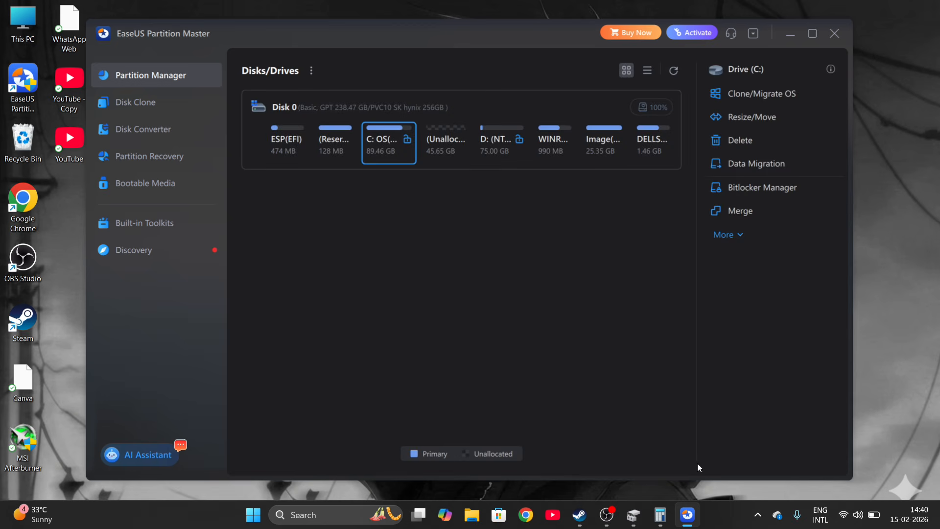
- Turn off BitLocker encryption on drive D: through the BitLocker Manager
click(507, 152)
right_click(508, 152)
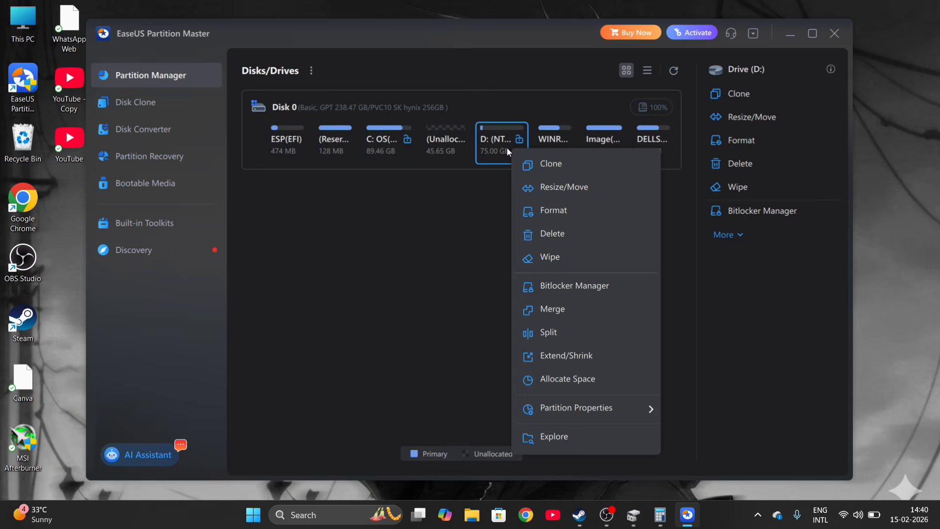
click(580, 285)
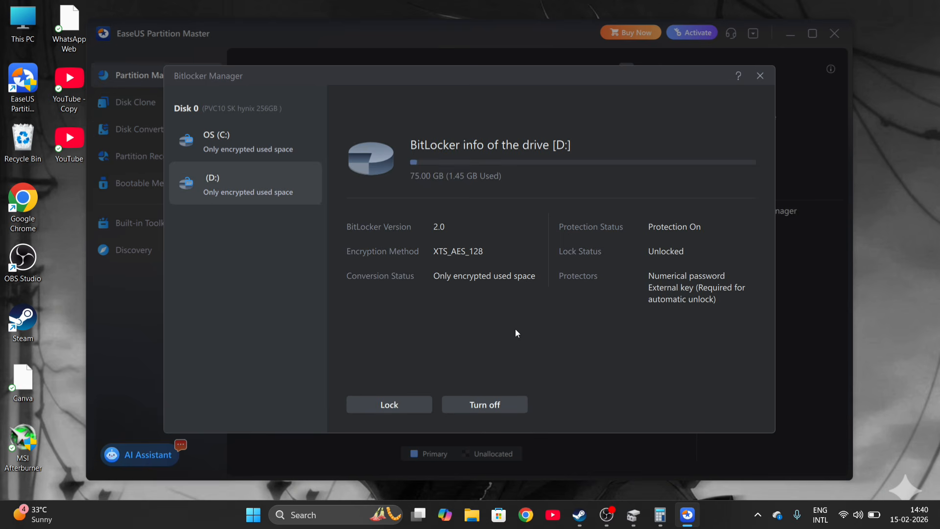
click(475, 401)
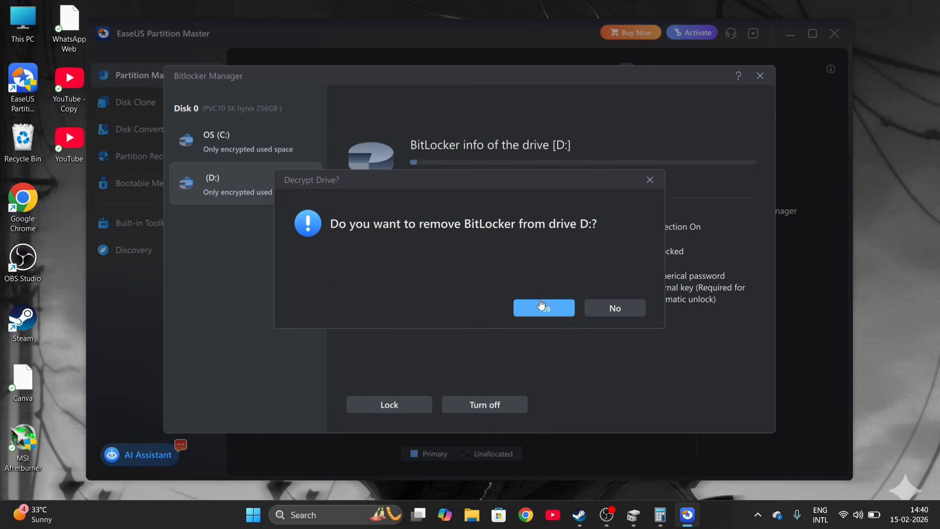
click(540, 315)
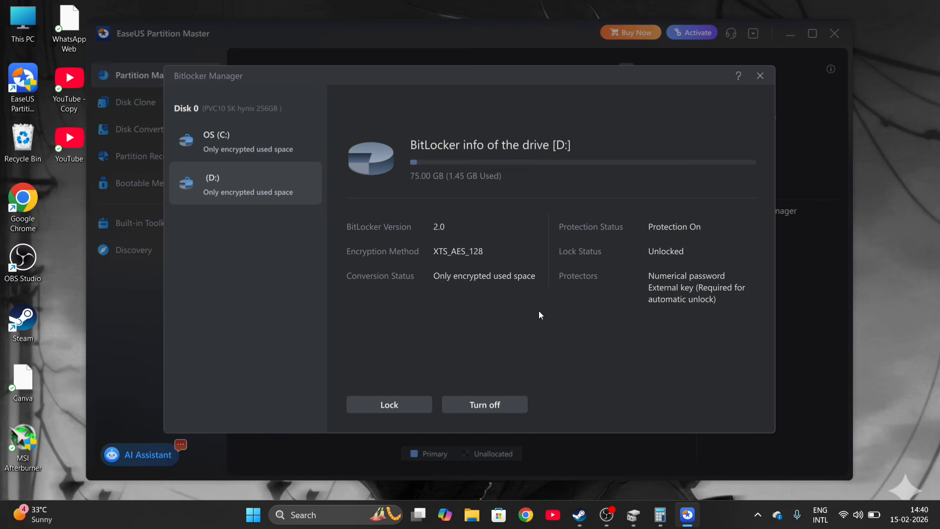
click(760, 75)
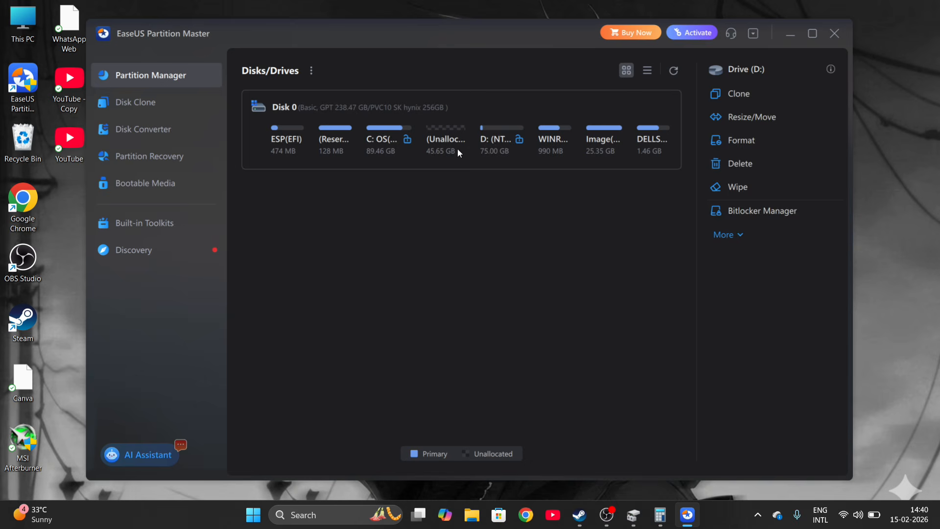
- Reload the disk information to reflect the D: drive's changed encryption
click(459, 153)
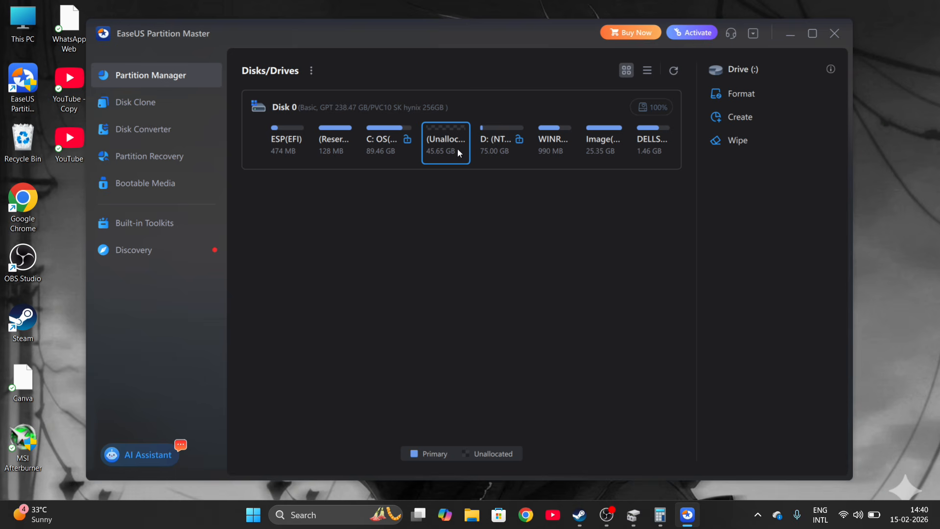
click(497, 156)
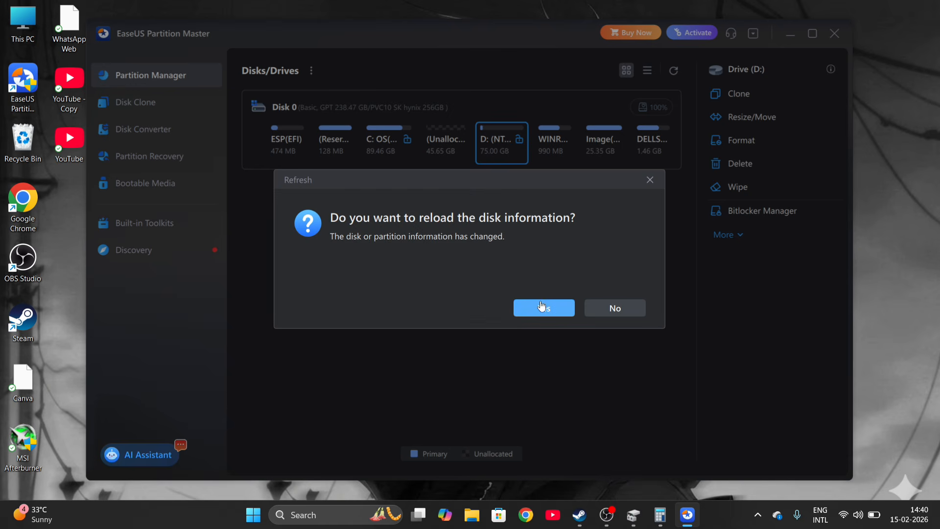
click(541, 306)
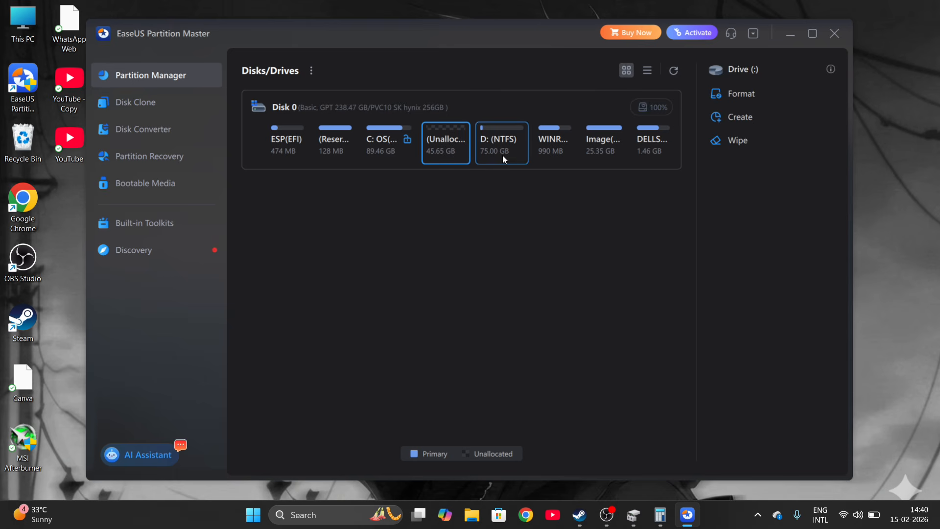
- Resize the decrypted D: partition to 120.65 GB using all the unallocated space before it, and apply the queued task
click(502, 155)
right_click(503, 154)
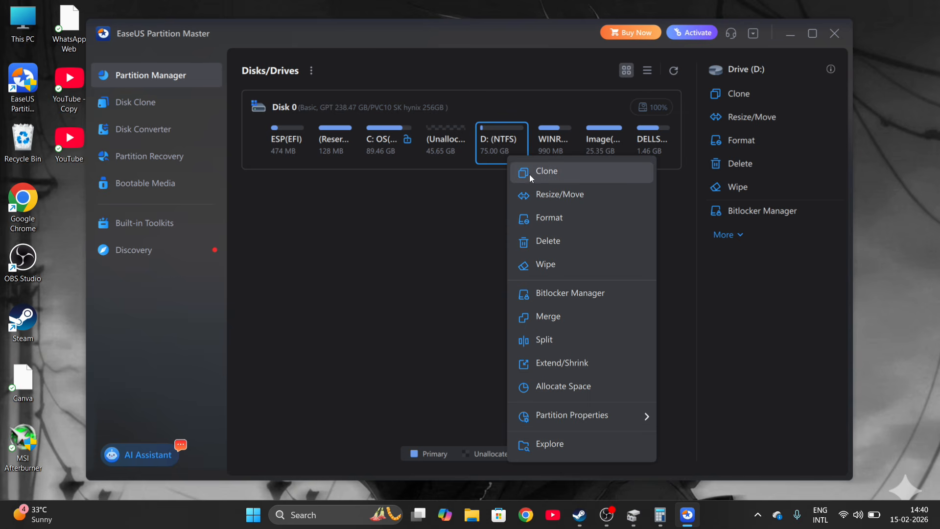
click(535, 197)
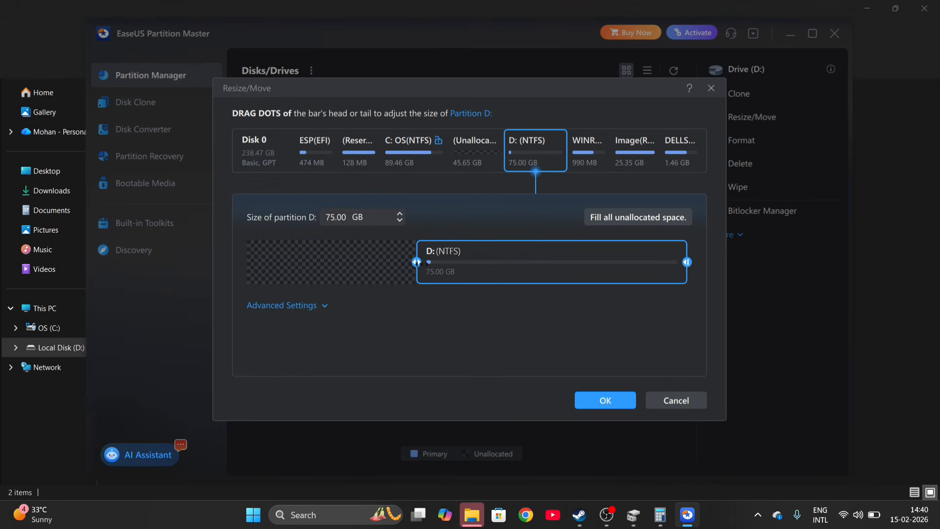
drag(416, 262, 149, 305)
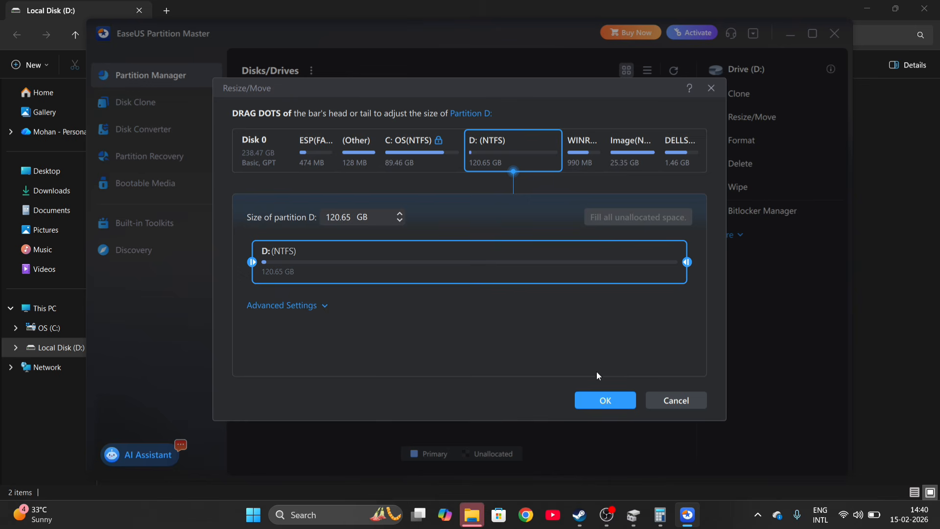
click(605, 401)
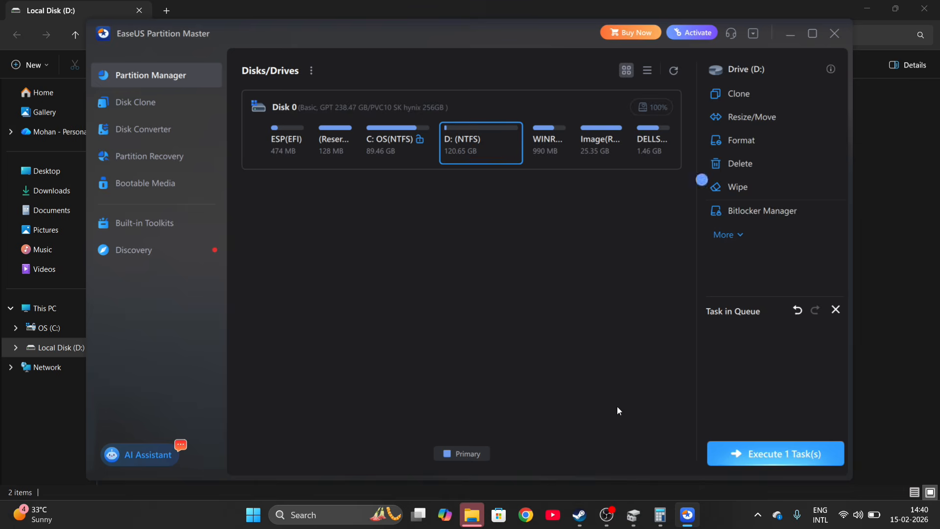
click(739, 450)
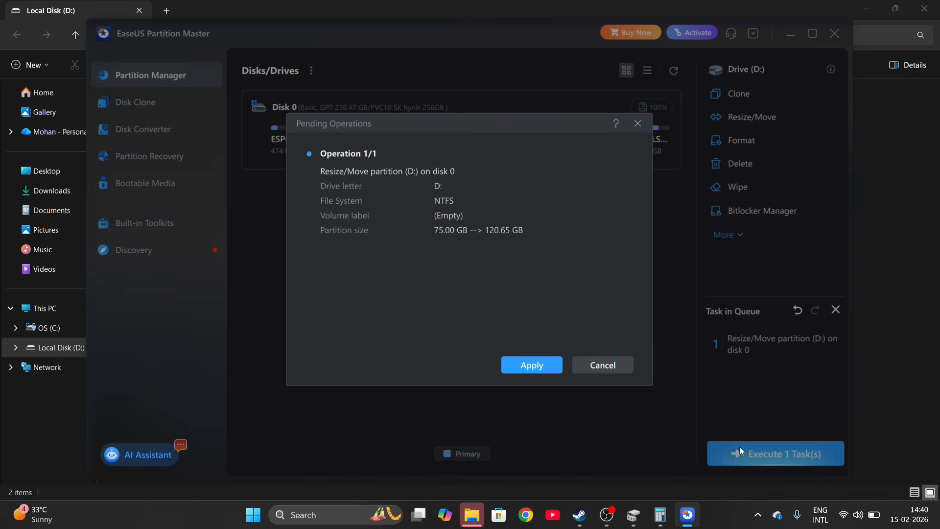
click(530, 365)
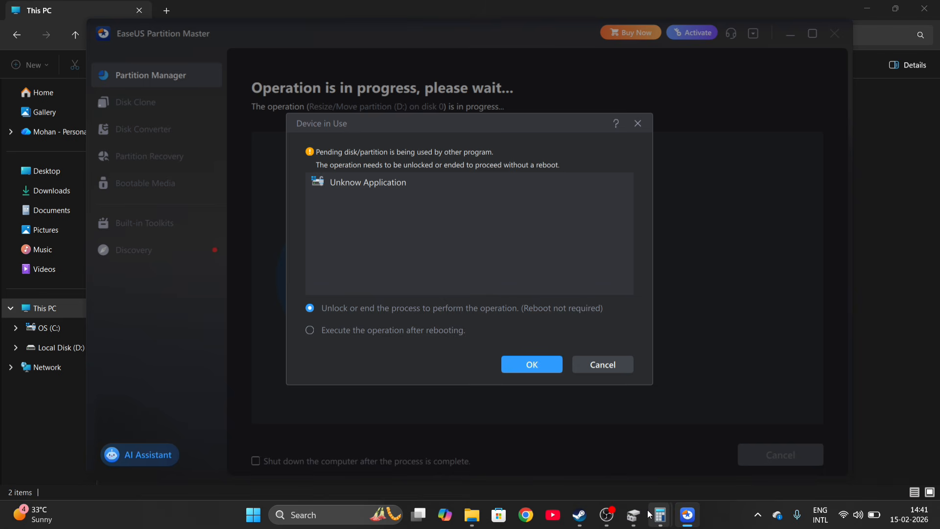
- Close both Calculator windows and Disk Management so they cannot keep the partition in use
mouse_move(660, 514)
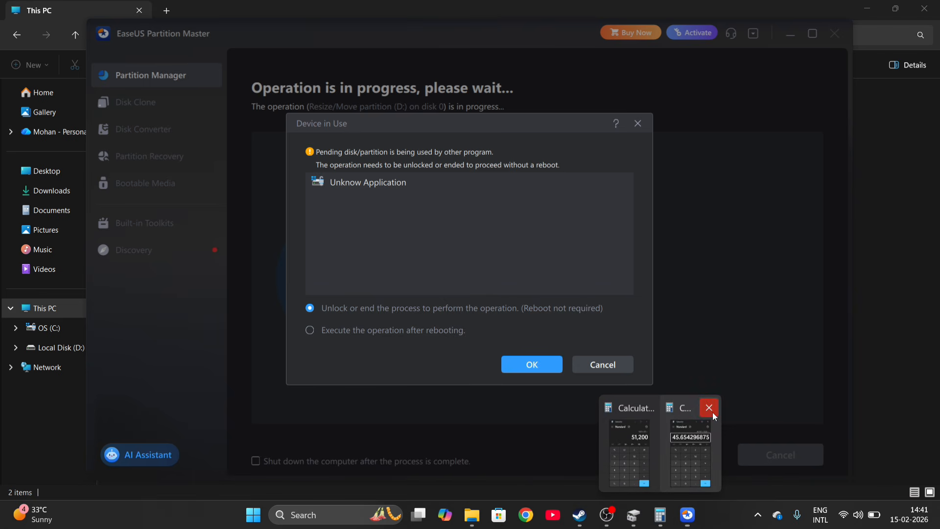
click(711, 411)
click(684, 410)
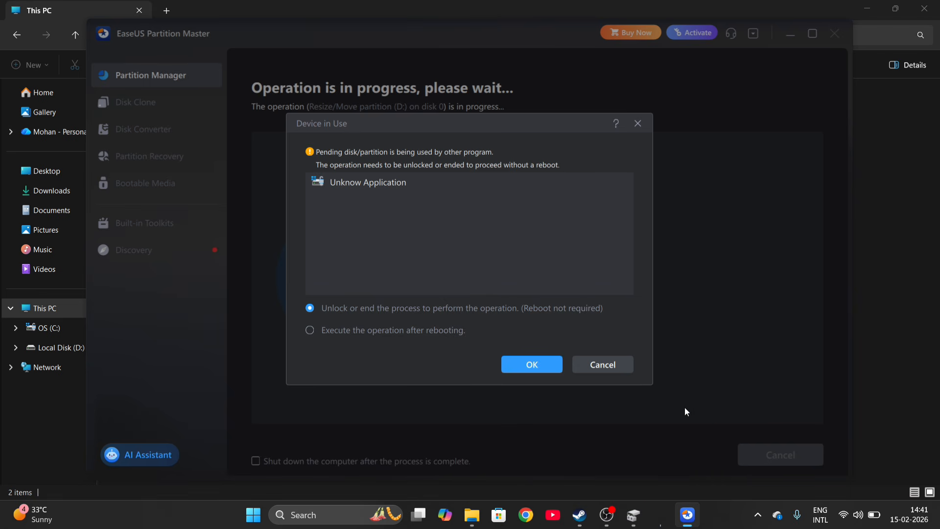
mouse_move(646, 514)
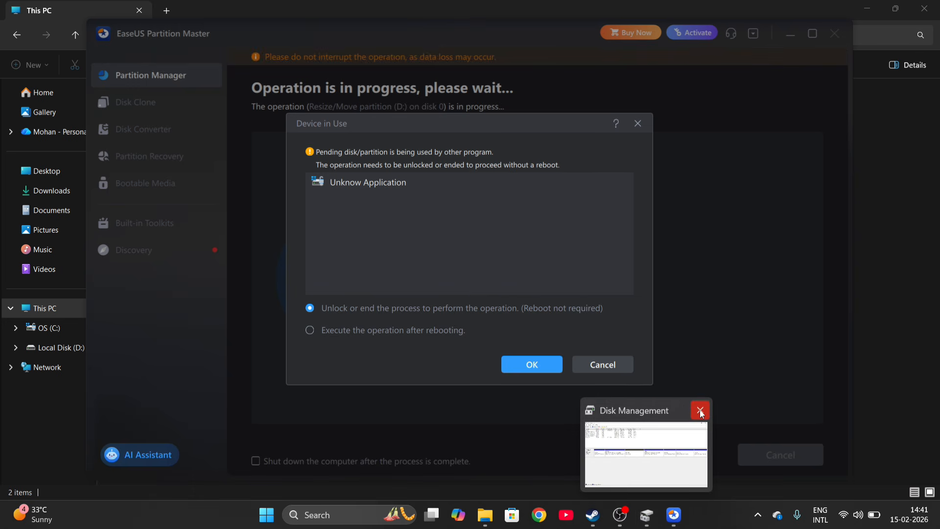
click(700, 409)
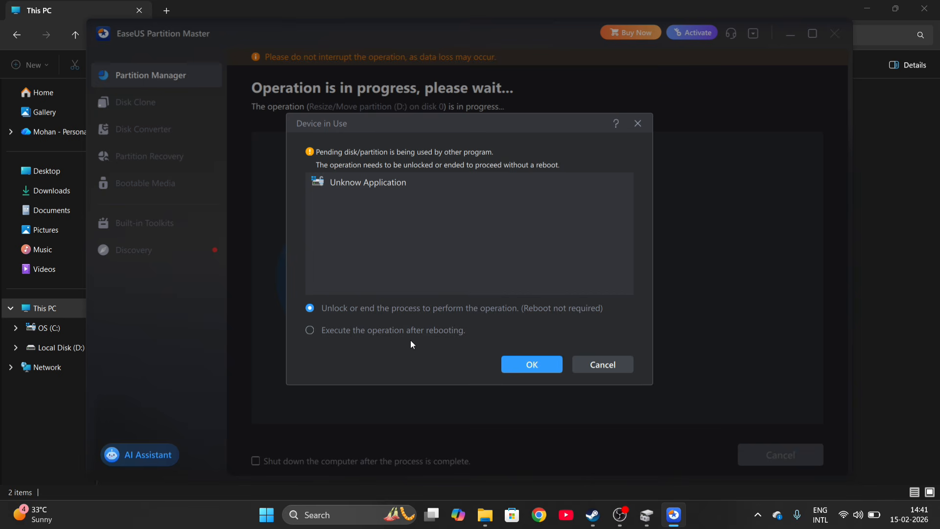
- Choose to execute the D: resize operation after rebooting and agree to the required computer restart
click(423, 325)
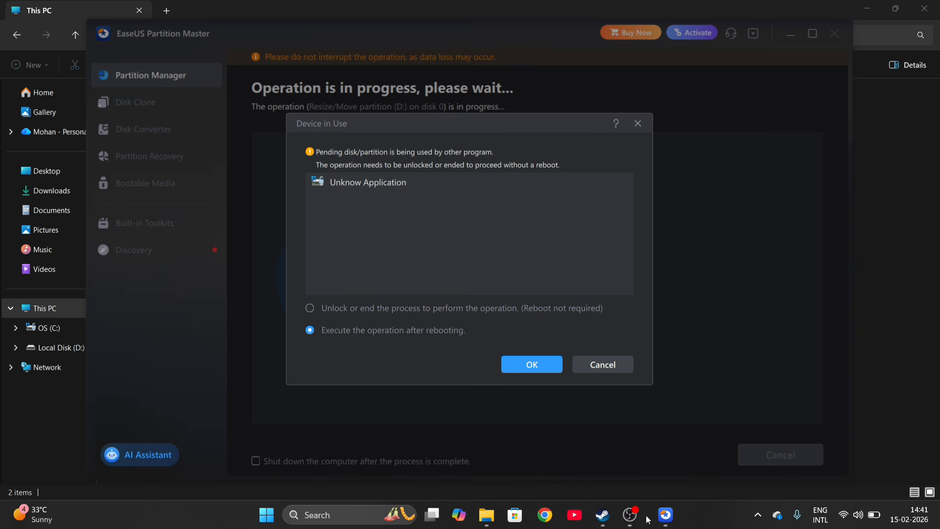
click(427, 311)
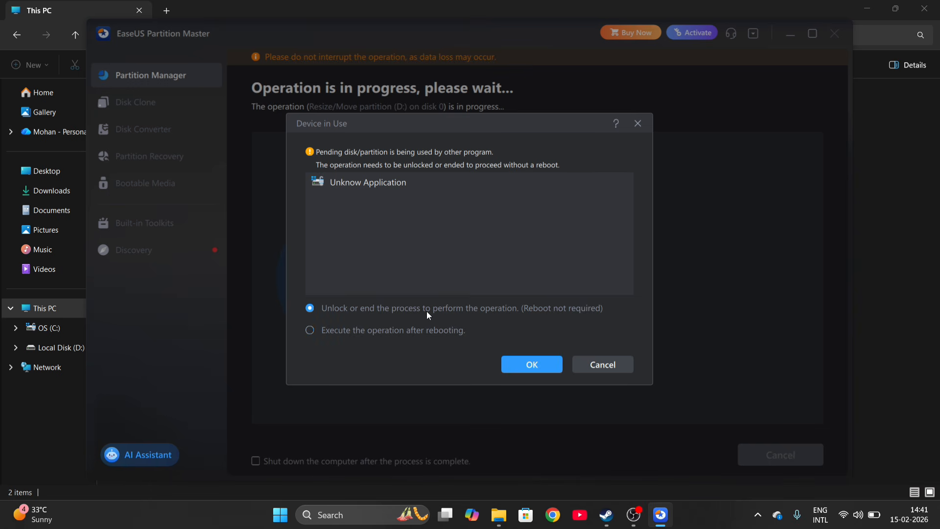
click(417, 334)
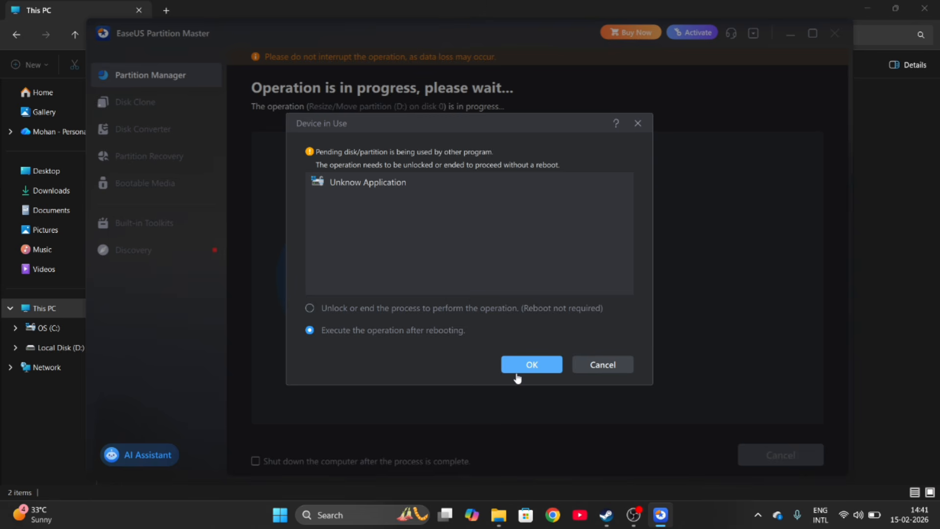
click(525, 362)
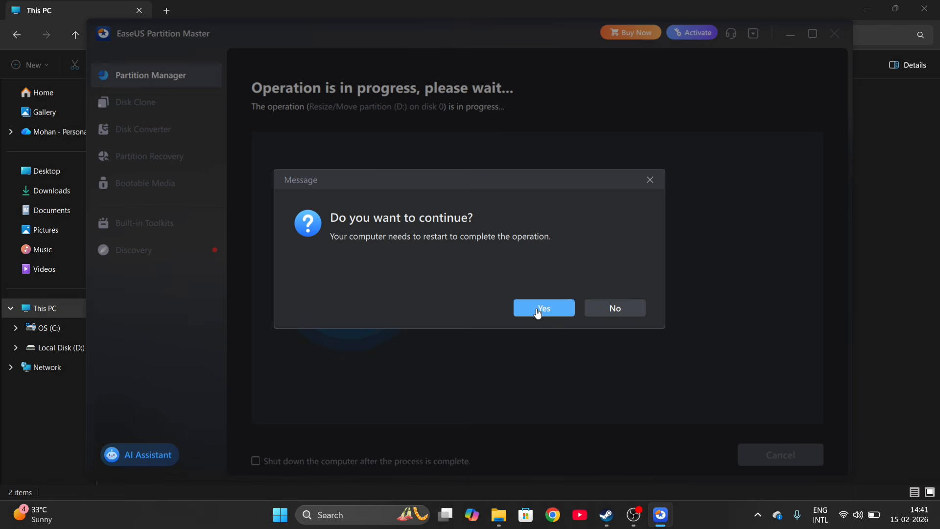
click(538, 309)
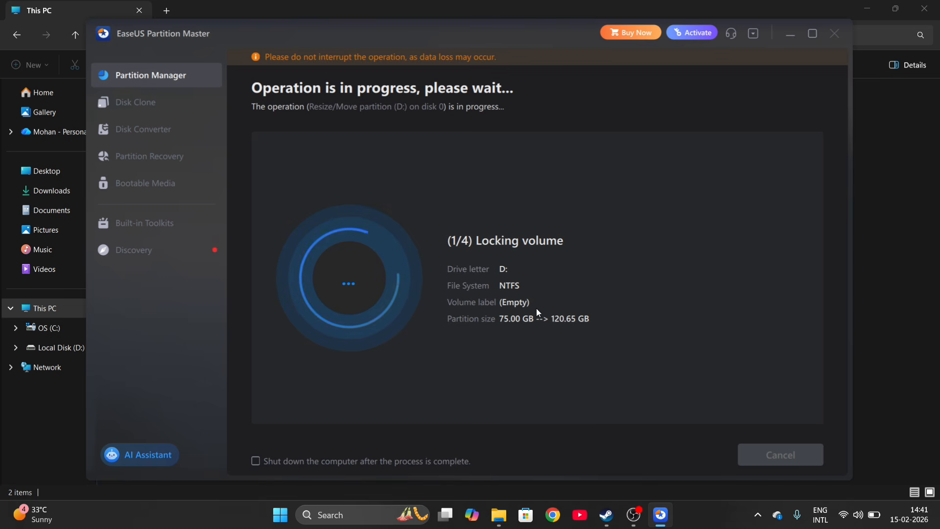